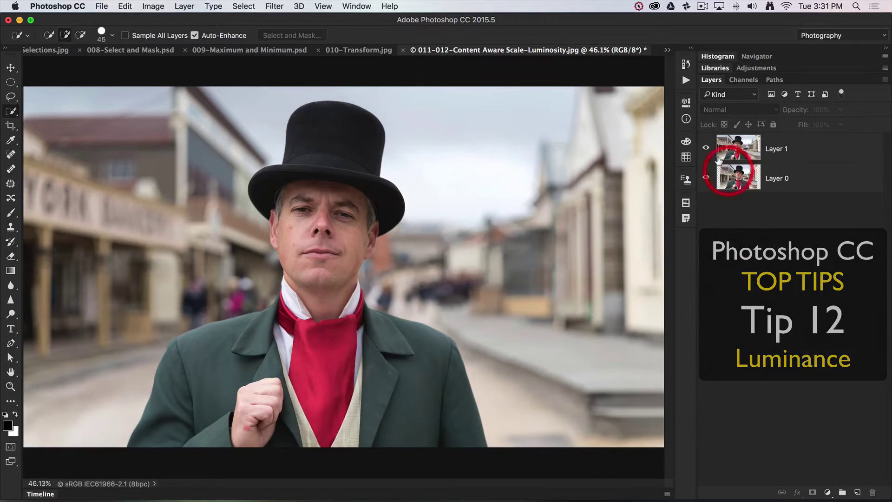
# Compare Layer 1 with Layer 0, then add a Hue/Saturation adjustment layer targeting Reds
pyautogui.click(706, 148)
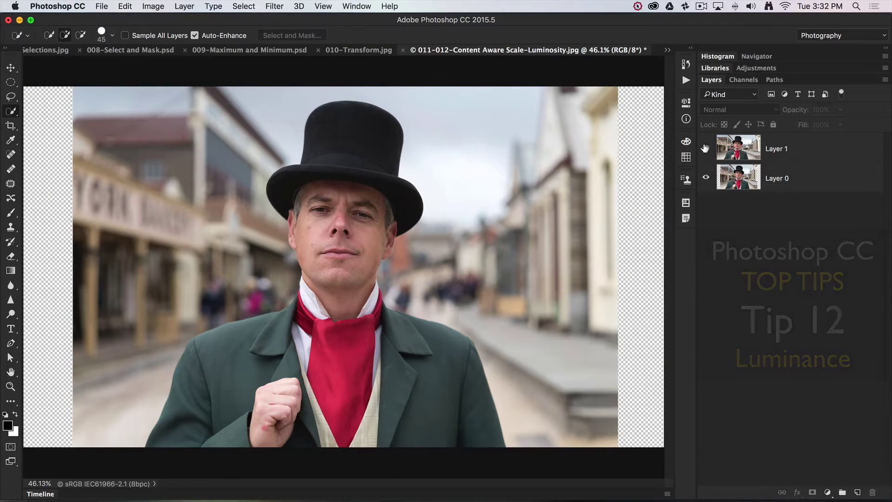
pyautogui.click(705, 147)
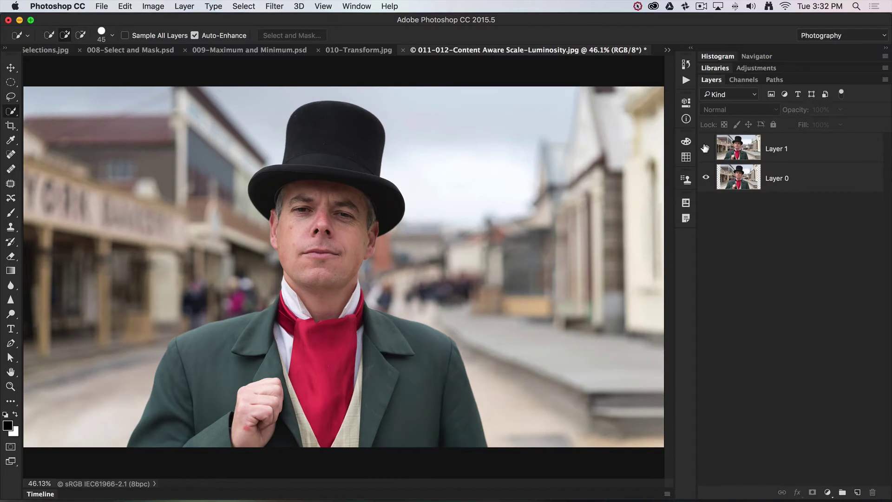
pyautogui.moveTo(738, 148); pyautogui.dragTo(821, 372)
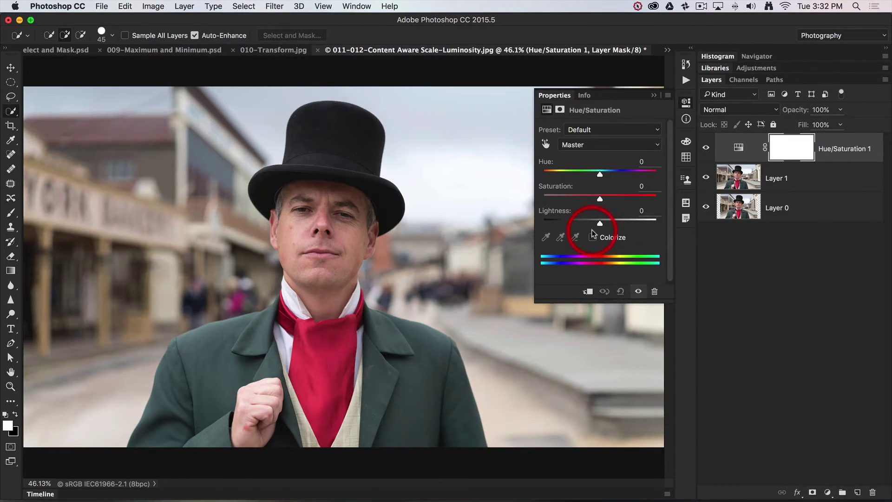
pyautogui.moveTo(593, 234); pyautogui.dragTo(599, 229)
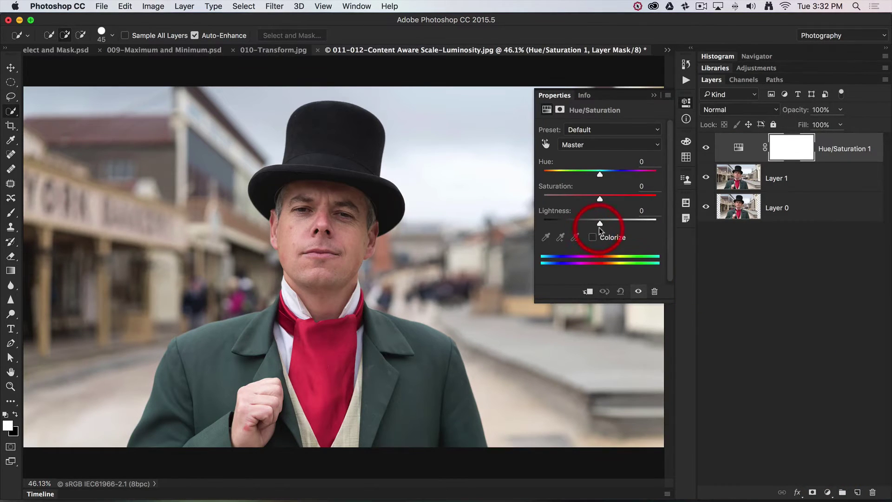
pyautogui.click(603, 145)
pyautogui.click(603, 153)
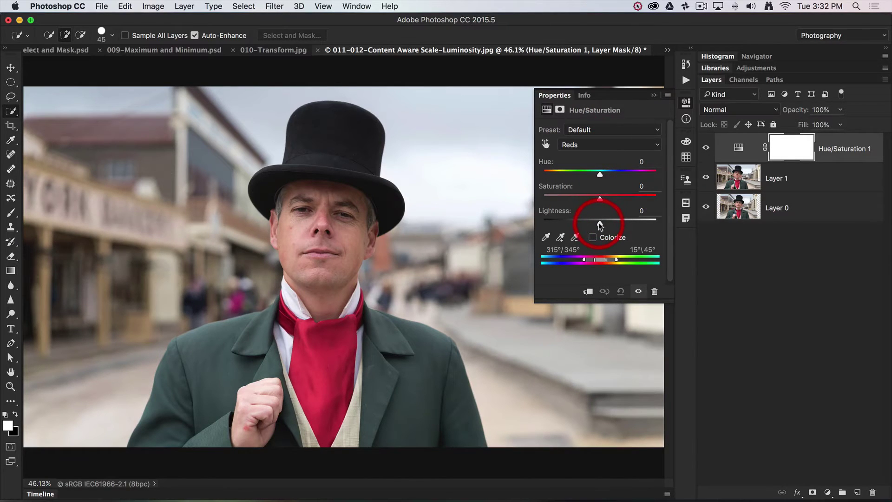
# Test Reds Lightness at -97 and +100 on the cravat, then set it back to 0
pyautogui.moveTo(599, 223); pyautogui.dragTo(545, 224)
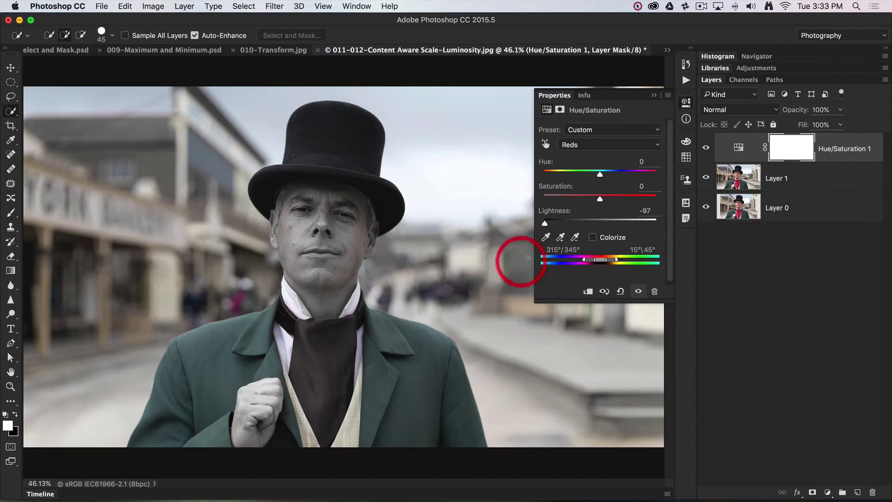
pyautogui.click(546, 225)
pyautogui.moveTo(546, 224); pyautogui.dragTo(657, 224)
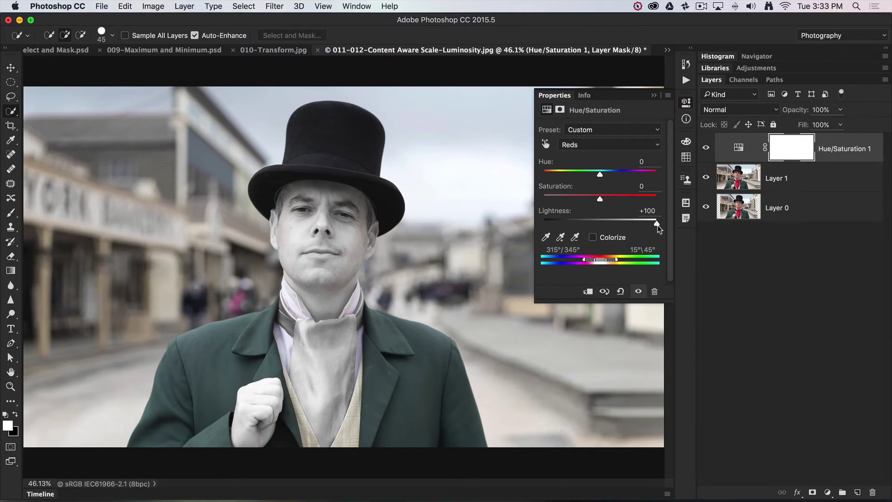
pyautogui.click(657, 225)
pyautogui.click(553, 210)
pyautogui.write('0')
pyautogui.press('Return')
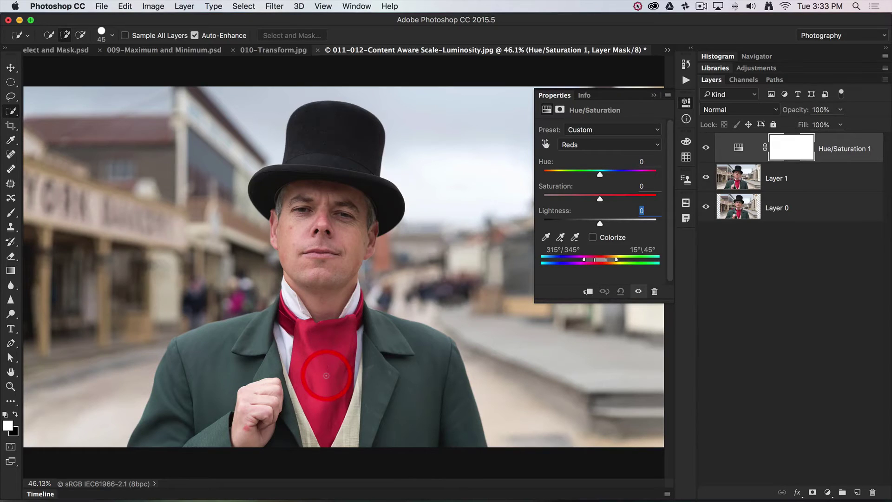
# Close the adjustment settings and delete the Hue/Saturation 1 layer
pyautogui.click(653, 96)
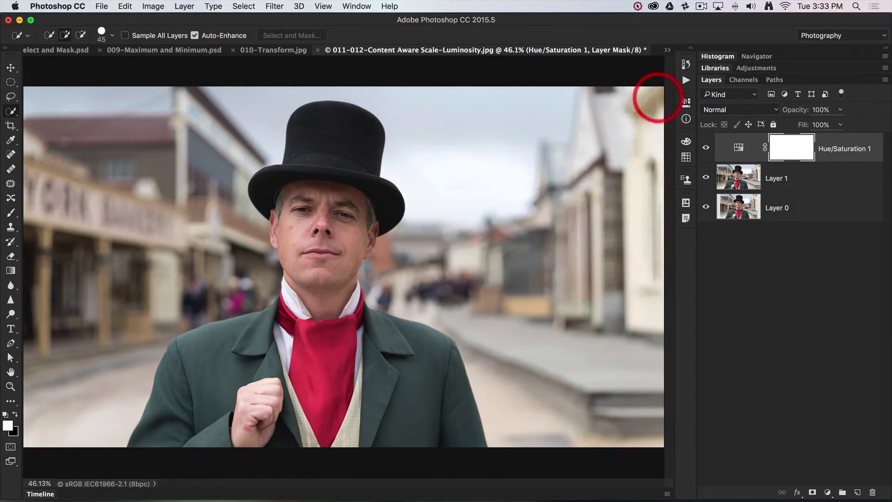
pyautogui.click(838, 156)
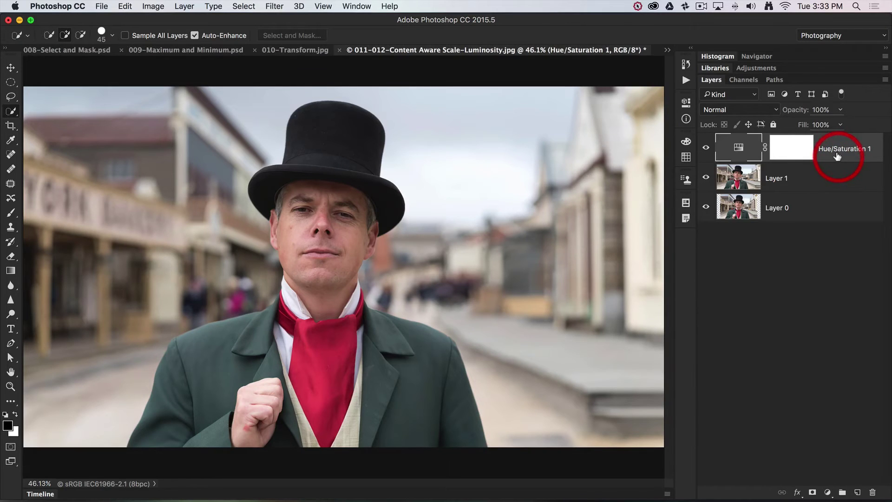
pyautogui.press('BackSpace')
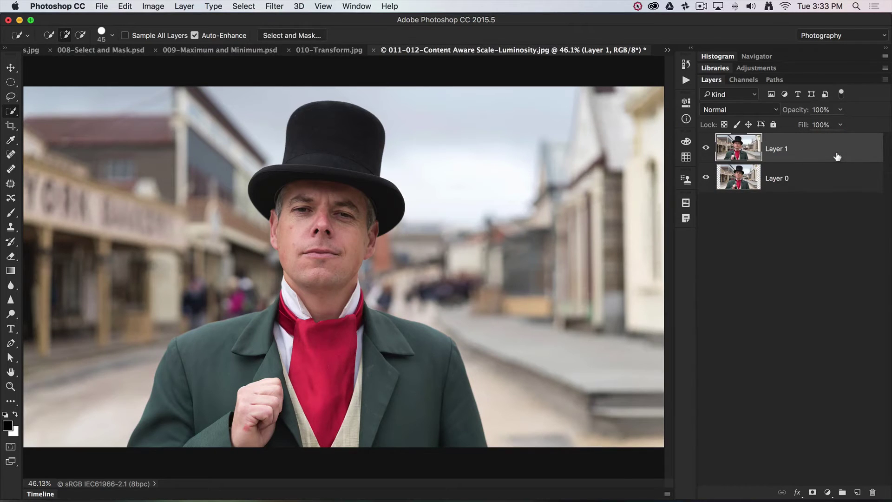
# Add a Black & White adjustment layer and set its blend mode to Luminosity
pyautogui.click(827, 490)
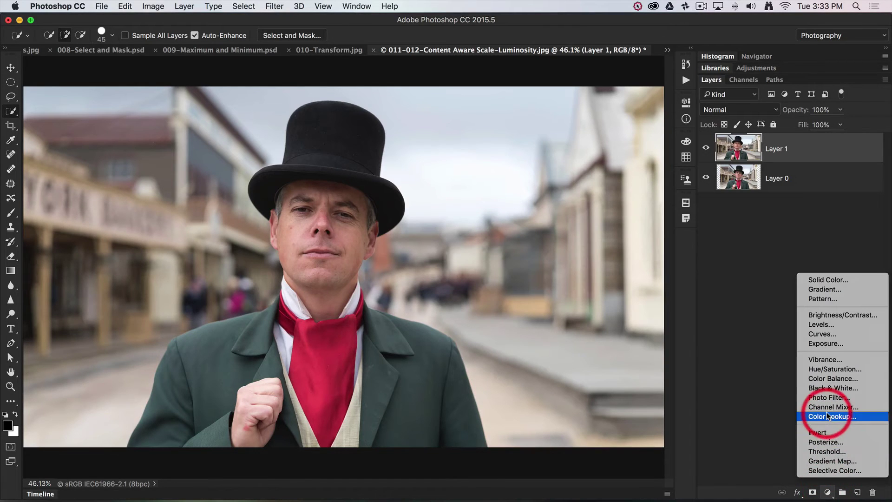
pyautogui.click(828, 388)
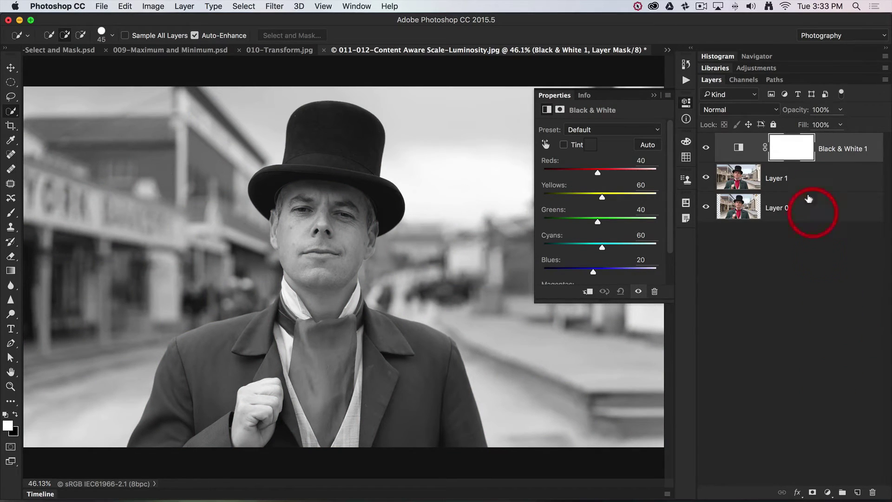
pyautogui.click(771, 109)
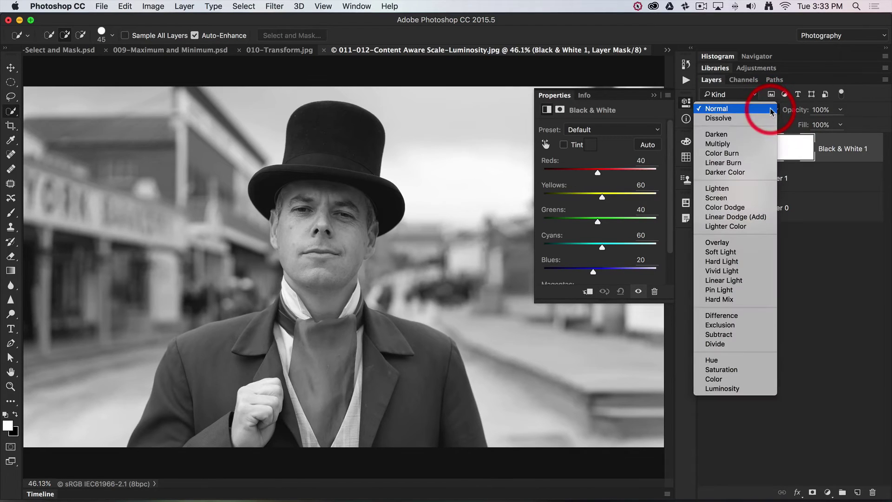
pyautogui.click(718, 388)
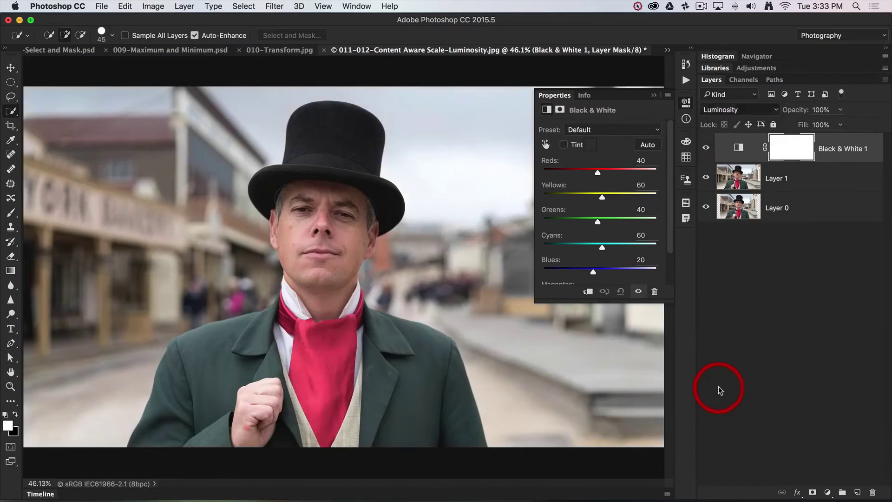
# Compare the cravat with Black & White 1 toggled, then apply the ESP-Luminance preset
pyautogui.click(705, 148)
pyautogui.click(705, 148)
pyautogui.click(657, 132)
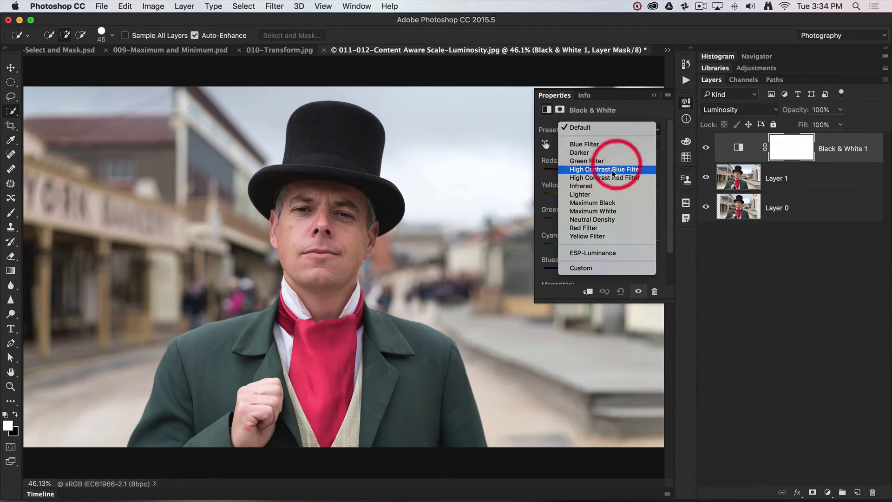
pyautogui.click(609, 253)
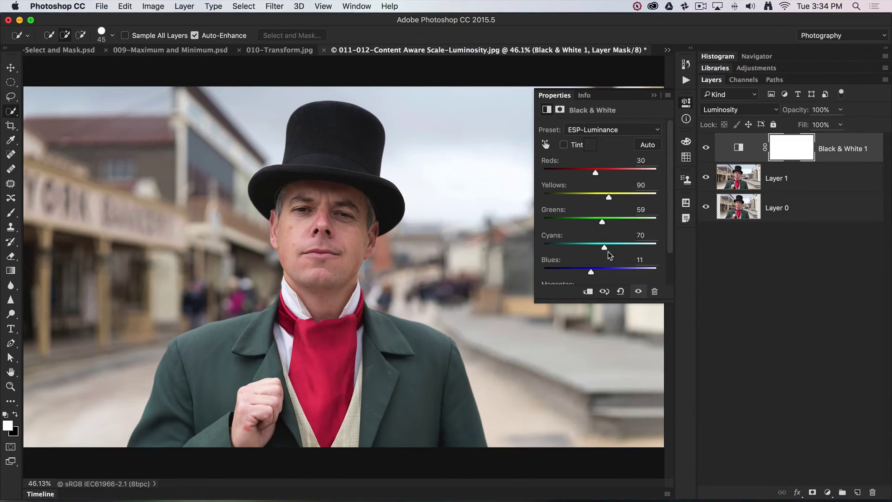
# Compare the preset result and expand the Properties panel to show all six colour sliders
pyautogui.click(706, 149)
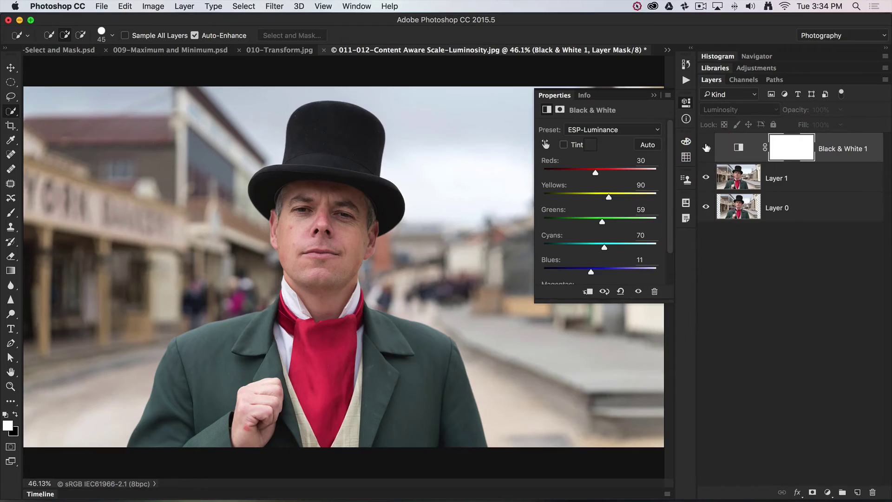
pyautogui.click(705, 148)
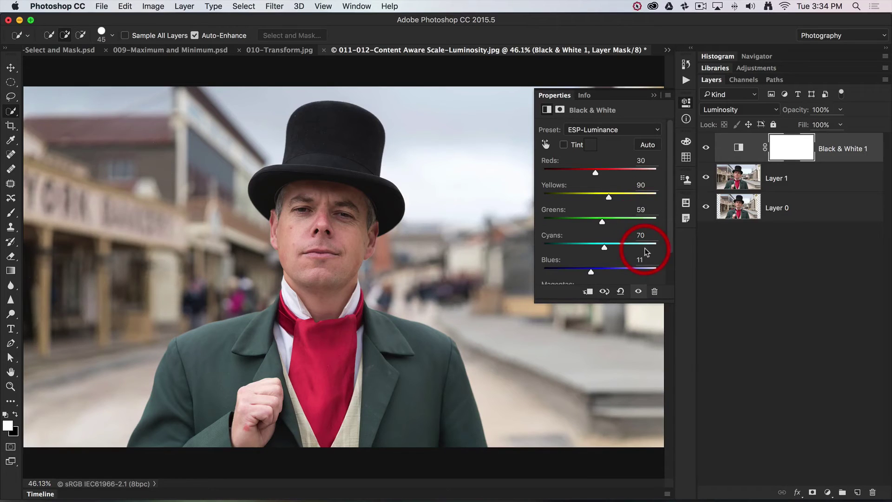
pyautogui.scroll(-3, 645, 251)
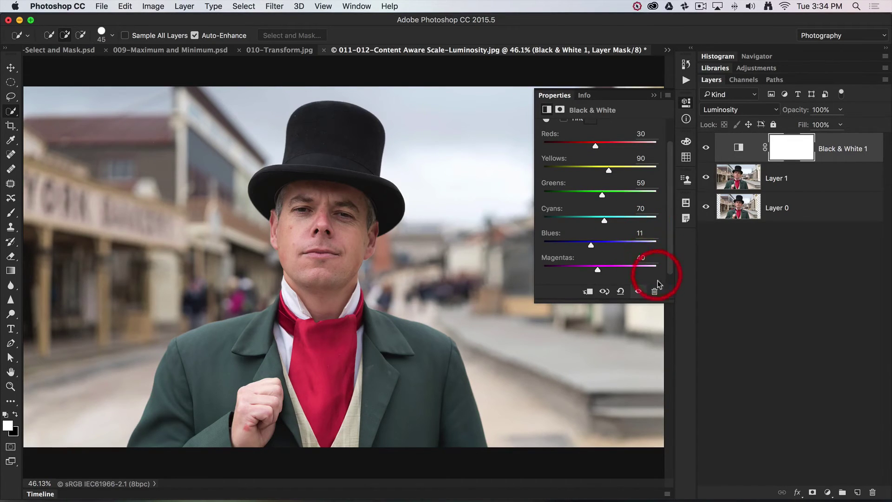
pyautogui.moveTo(658, 284); pyautogui.dragTo(658, 344)
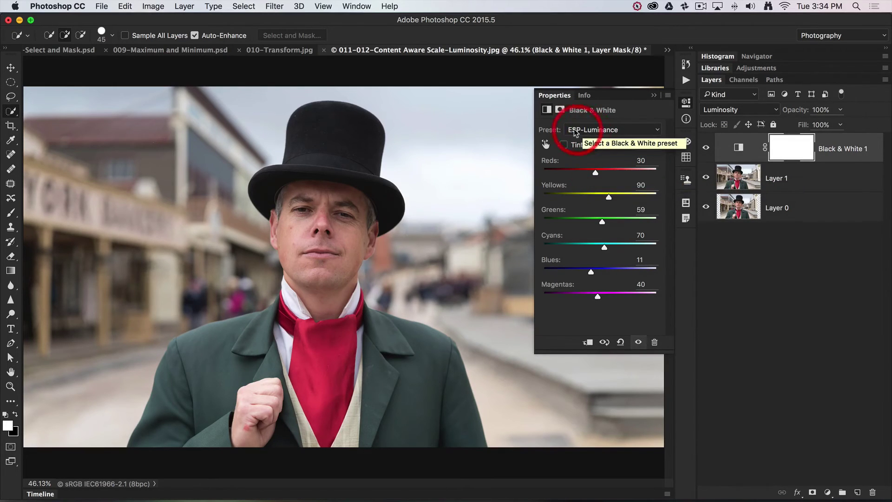
# Drag on the cravat with the targeted-adjustment hand to lower Reds to -2, and close the settings
pyautogui.click(546, 145)
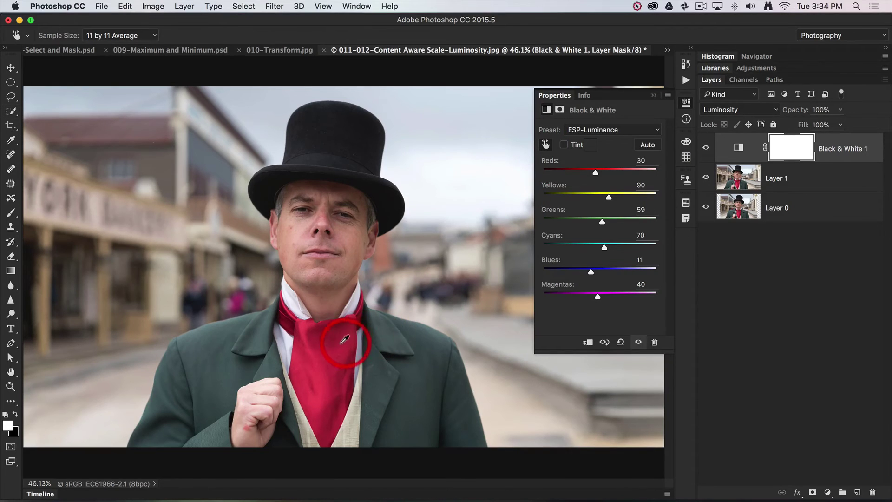
pyautogui.click(336, 348)
pyautogui.moveTo(336, 345)
pyautogui.mouseDown()
pyautogui.moveTo(314, 345)
pyautogui.moveTo(345, 346)
pyautogui.moveTo(318, 348)
pyautogui.mouseUp()
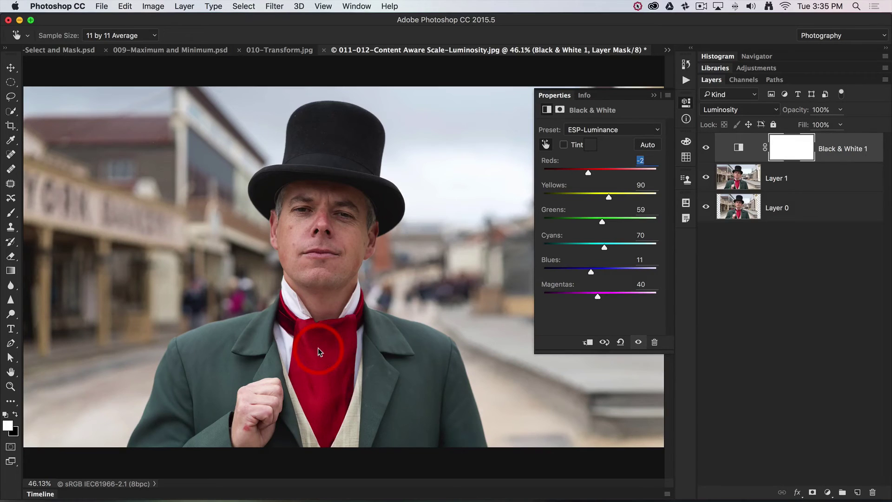
pyautogui.click(344, 346)
pyautogui.click(415, 343)
pyautogui.click(345, 367)
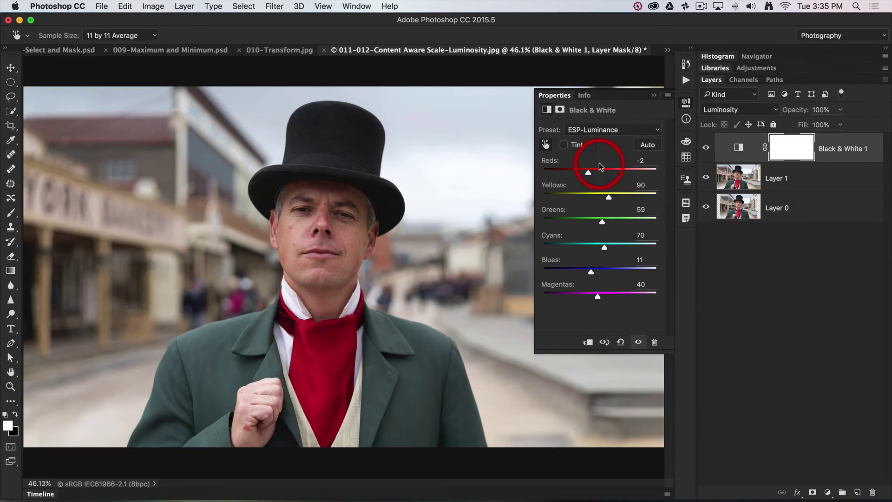
pyautogui.click(654, 97)
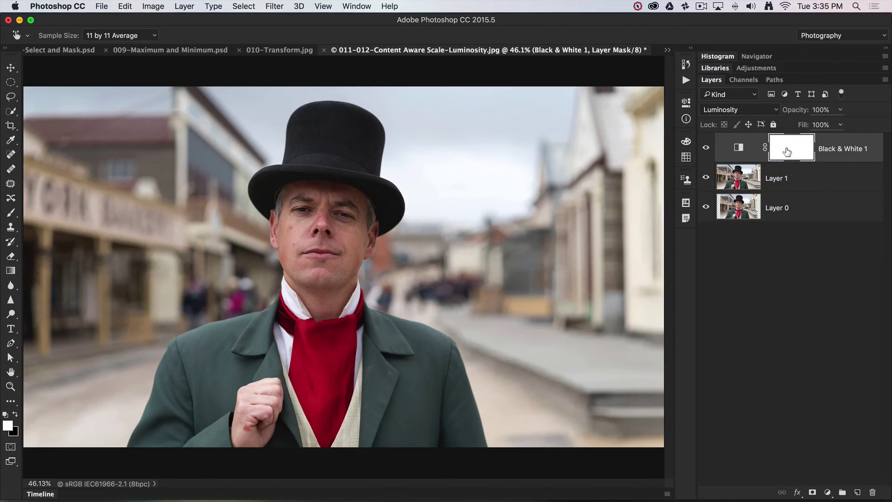
# Choose the Brush with black as the foreground colour and enlarge it
pyautogui.press('b')
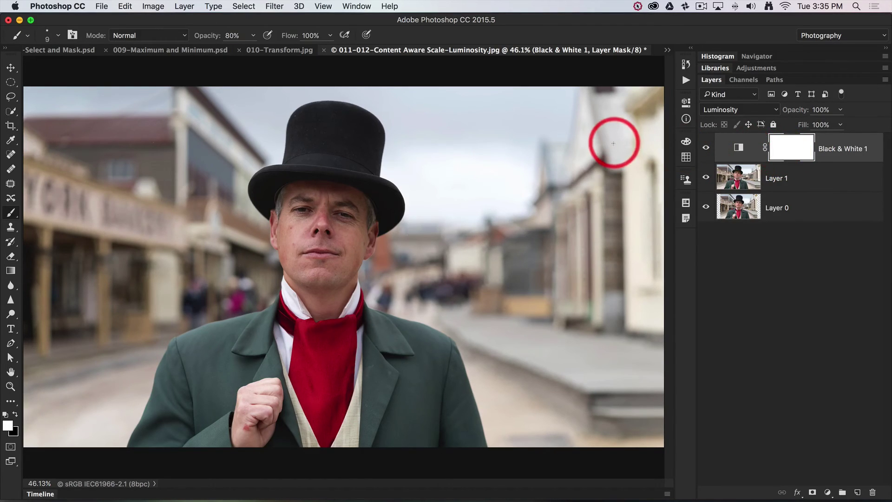
pyautogui.press('x')
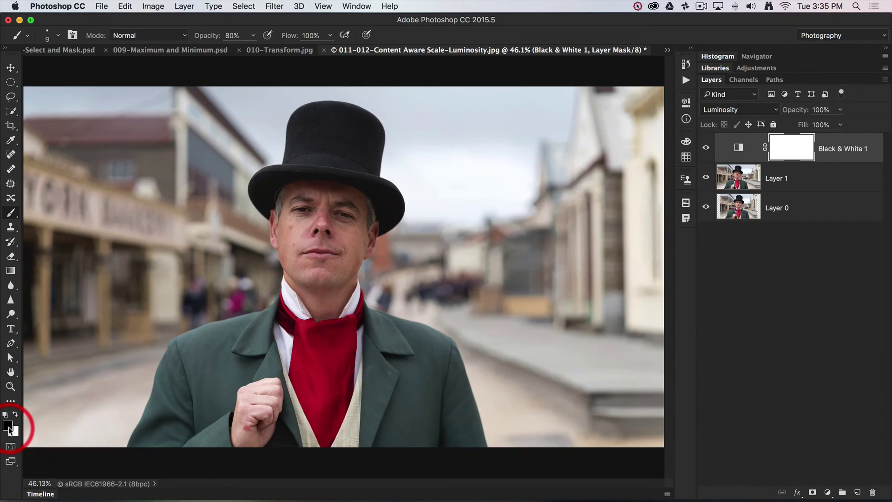
pyautogui.press('x')
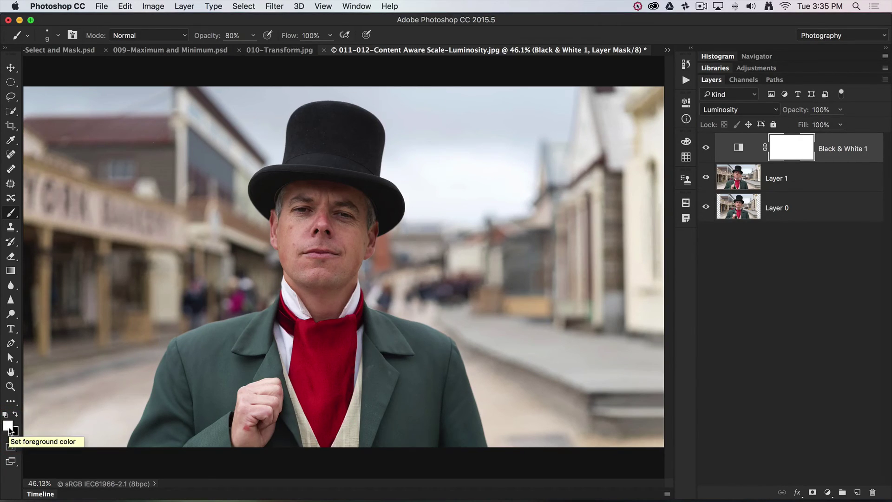
pyautogui.press('x')
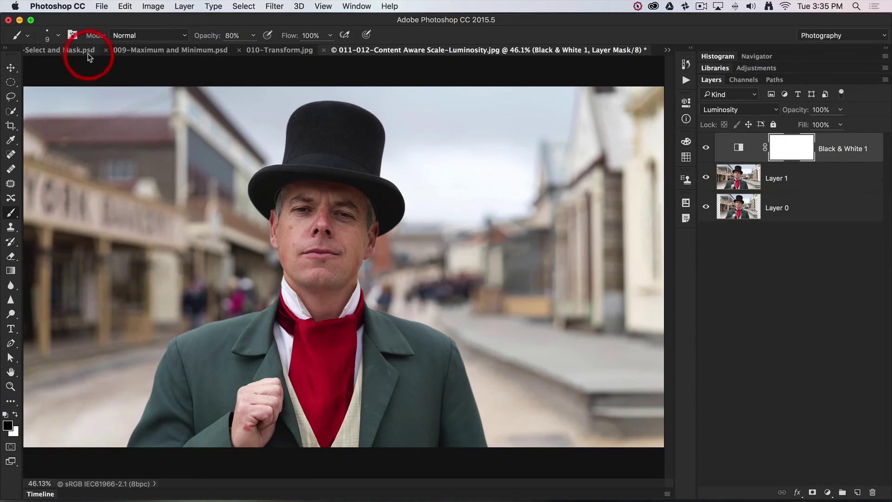
pyautogui.click(58, 35)
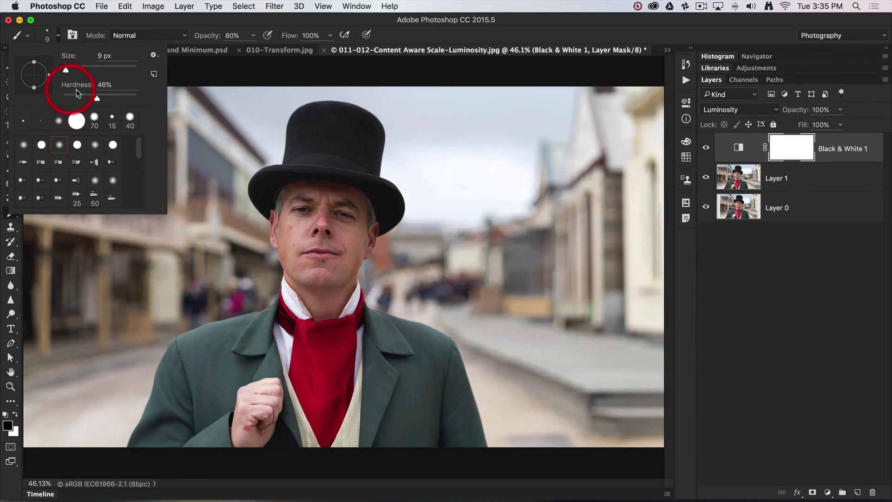
pyautogui.moveTo(66, 70); pyautogui.dragTo(90, 69)
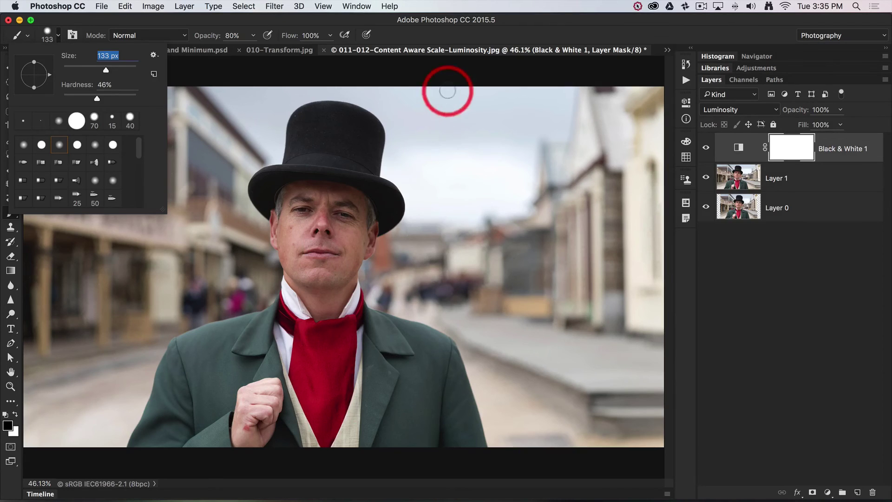
pyautogui.click(448, 41)
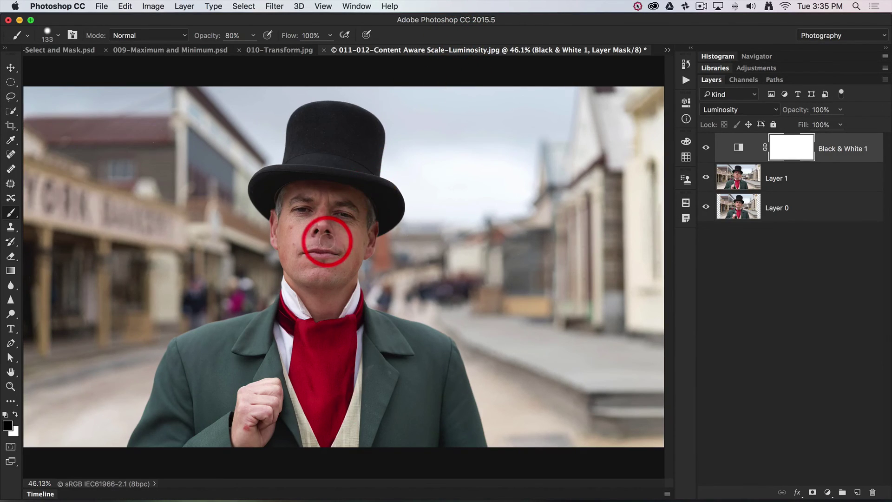
# Raise the brush to 700 px at 100% opacity and paint the mask black over the face and cheek
pyautogui.press(']')
pyautogui.press(']')
pyautogui.press(']')
pyautogui.press(']')
pyautogui.press(']')
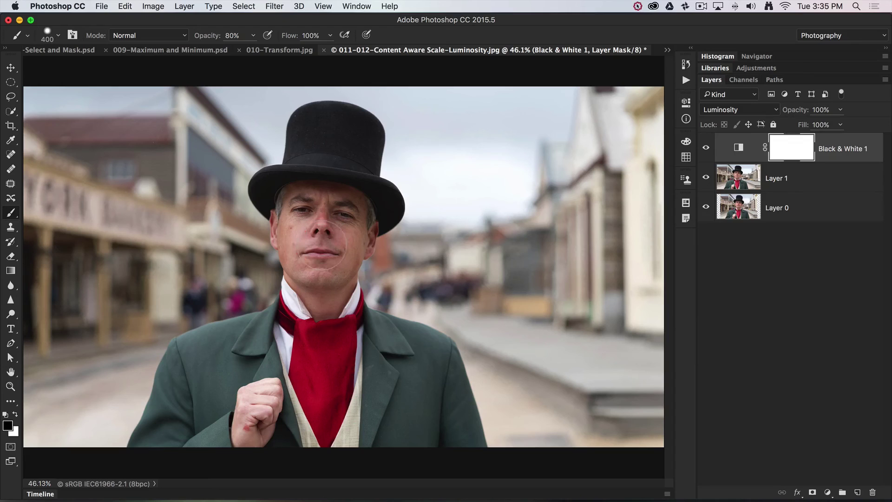
pyautogui.press(']')
pyautogui.press(']')
pyautogui.press(']')
pyautogui.press(']')
pyautogui.moveTo(201, 36); pyautogui.dragTo(207, 36)
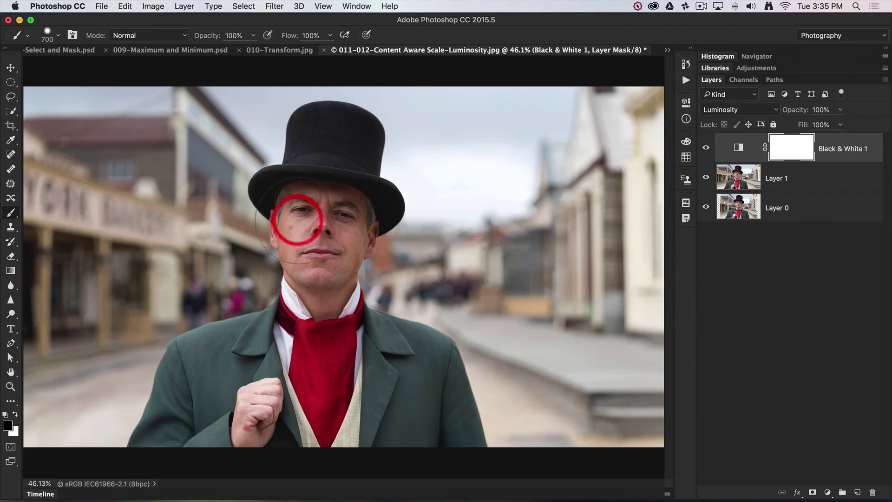
pyautogui.moveTo(332, 274)
pyautogui.mouseDown()
pyautogui.moveTo(317, 262)
pyautogui.moveTo(310, 229)
pyautogui.moveTo(352, 203)
pyautogui.moveTo(321, 204)
pyautogui.mouseUp()
pyautogui.moveTo(419, 246)
pyautogui.mouseDown()
pyautogui.moveTo(353, 204)
pyautogui.moveTo(313, 238)
pyautogui.moveTo(346, 245)
pyautogui.moveTo(377, 269)
pyautogui.moveTo(396, 262)
pyautogui.moveTo(357, 210)
pyautogui.moveTo(434, 246)
pyautogui.mouseUp()
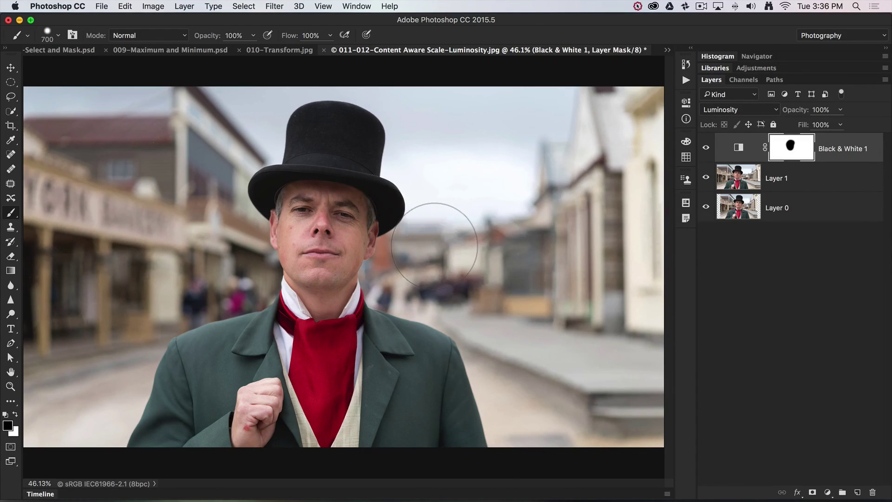